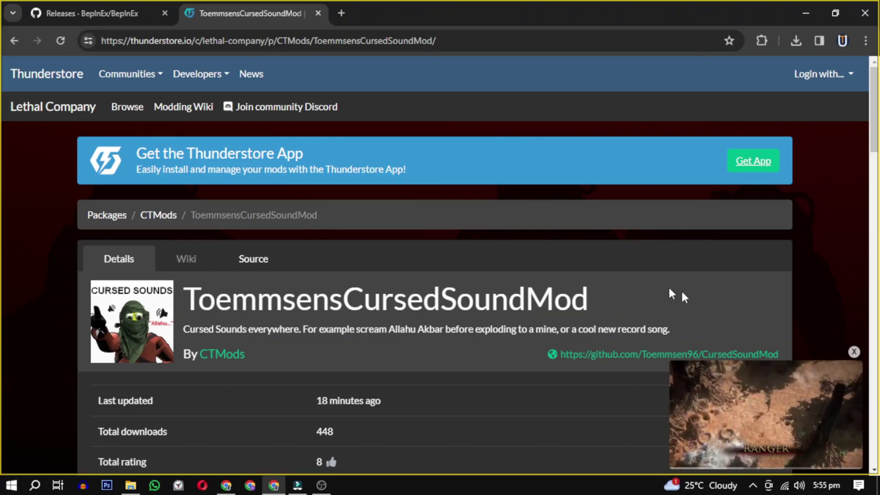
Download BepInEx_x64_5.4.22.0.zip from GitHub and start CursedSoundMod's Thunderstore manual download.
{"action": "left_click", "coordinate": [73, 8]}
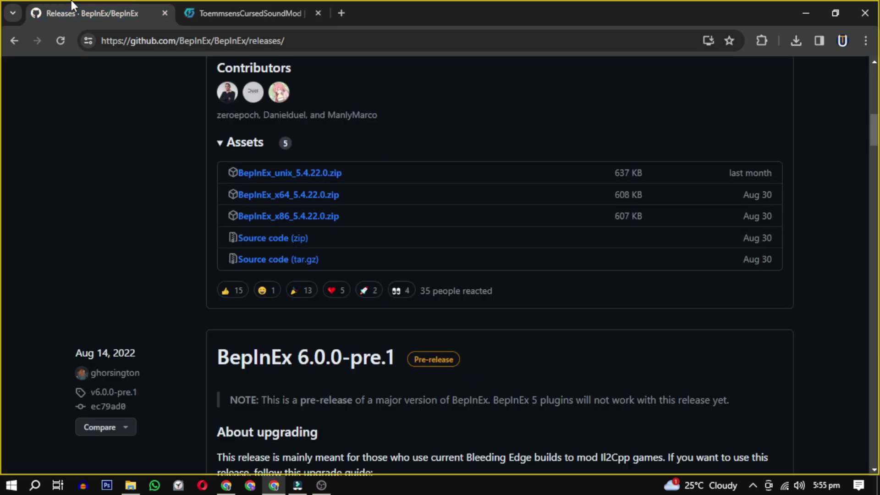
{"action": "left_click_drag", "start_coordinate": [876, 129], "coordinate": [876, 92]}
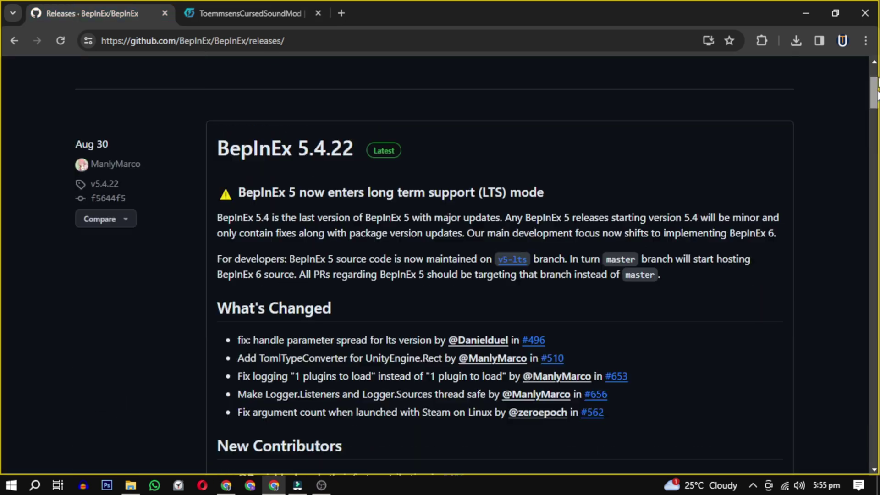
{"action": "scroll", "coordinate": [750, 95], "scroll_direction": "up", "scroll_amount": 2}
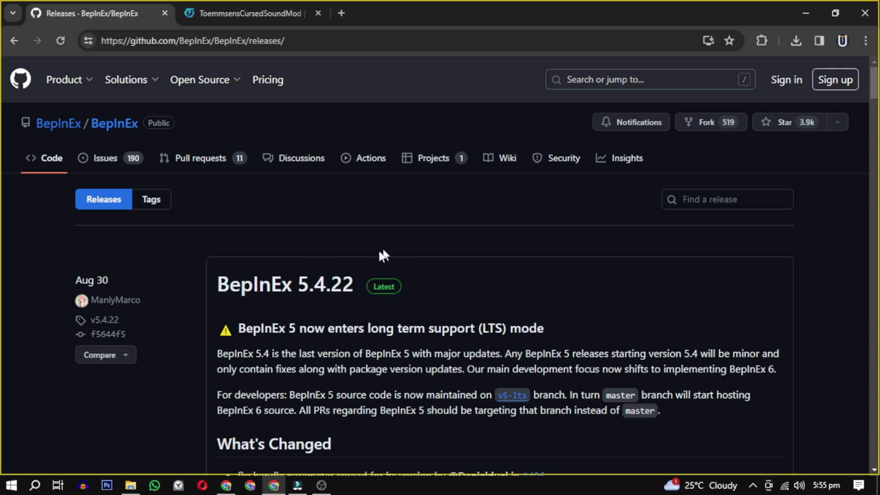
{"action": "left_click_drag", "start_coordinate": [876, 84], "coordinate": [877, 136]}
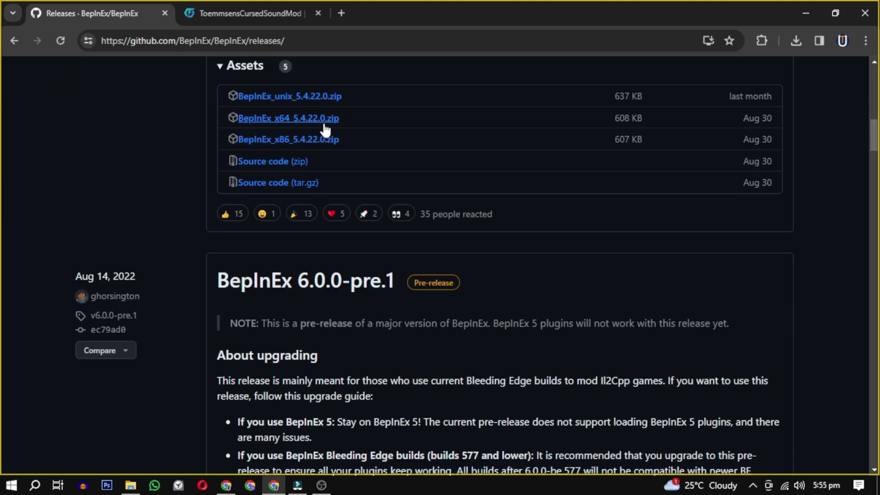
{"action": "left_click", "coordinate": [325, 118]}
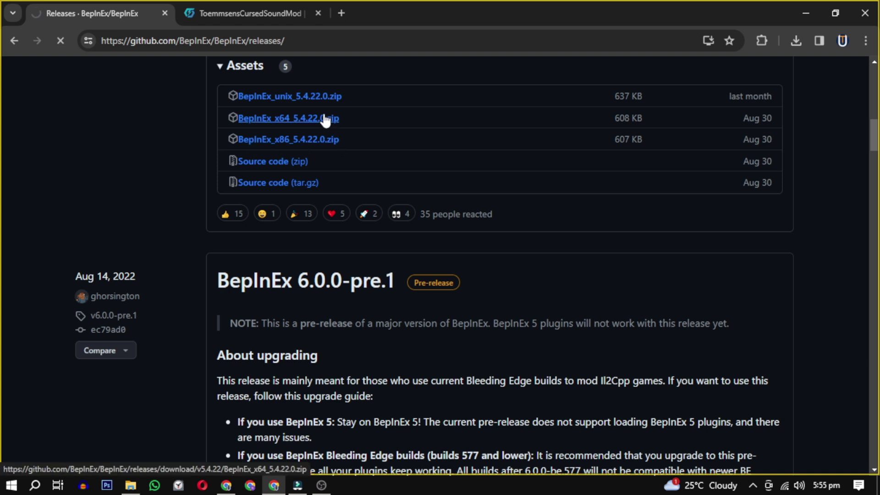
{"action": "left_click", "coordinate": [251, 10]}
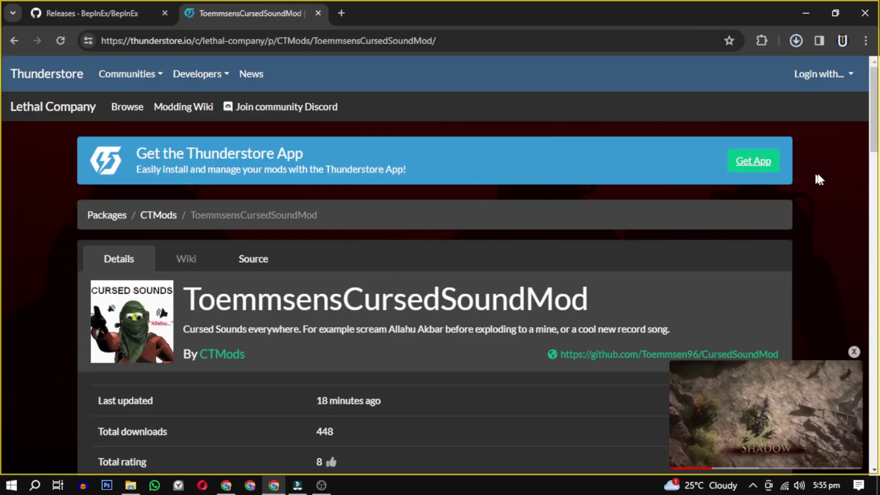
{"action": "left_click_drag", "start_coordinate": [877, 117], "coordinate": [878, 165]}
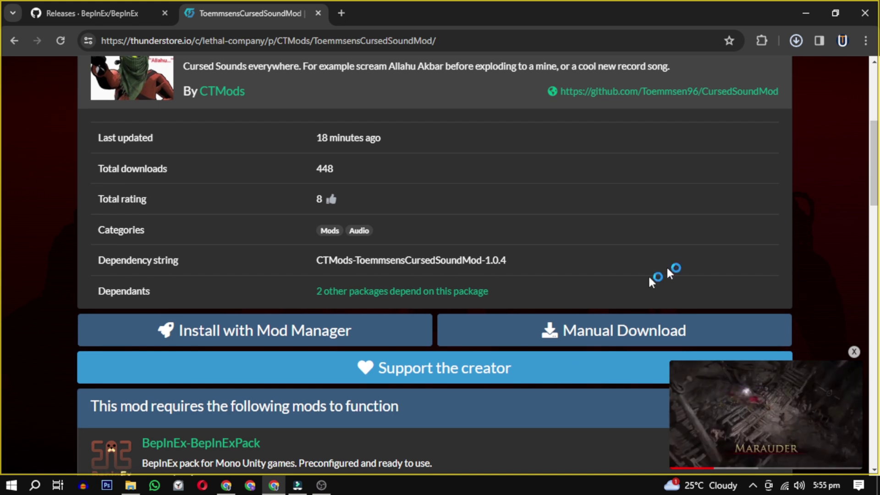
{"action": "left_click", "coordinate": [561, 334]}
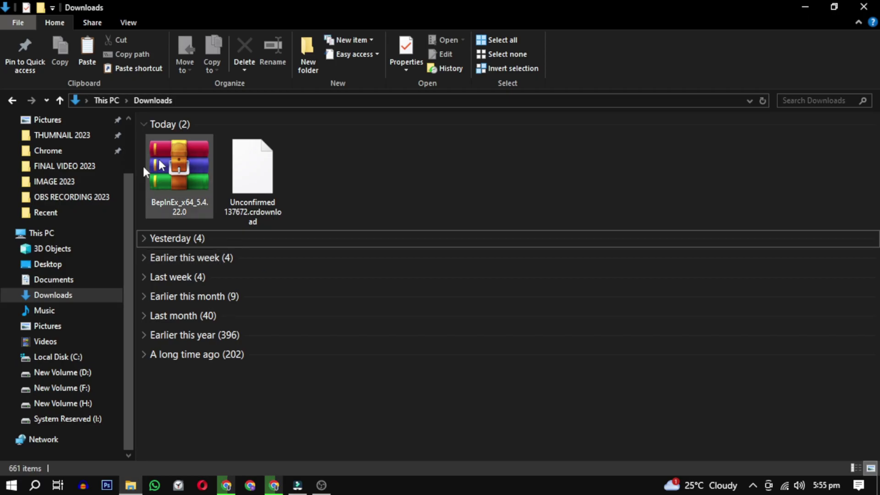
Create a 'temp' folder in Downloads and extract the BepInEx archive into it.
{"action": "right_click", "coordinate": [314, 157]}
{"action": "left_click", "coordinate": [539, 196]}
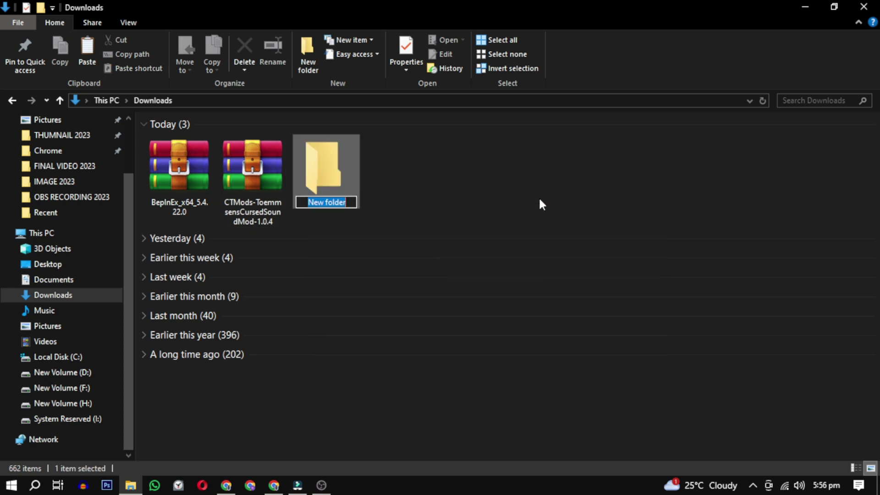
{"action": "type", "text": "temp"}
{"action": "key", "text": "Return"}
{"action": "right_click", "coordinate": [193, 185]}
{"action": "left_click", "coordinate": [227, 230]}
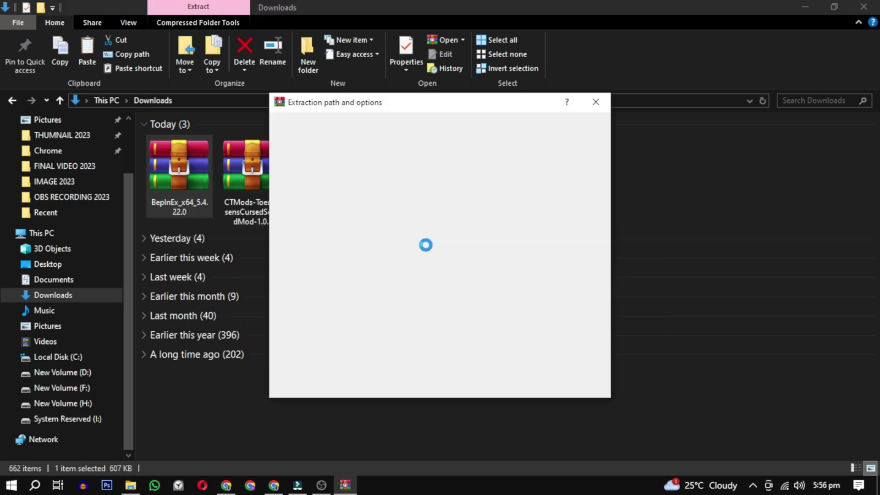
{"action": "left_click", "coordinate": [500, 280]}
{"action": "left_click", "coordinate": [481, 389]}
Extract the CursedSoundMod archive into the temp folder.
{"action": "right_click", "coordinate": [243, 160]}
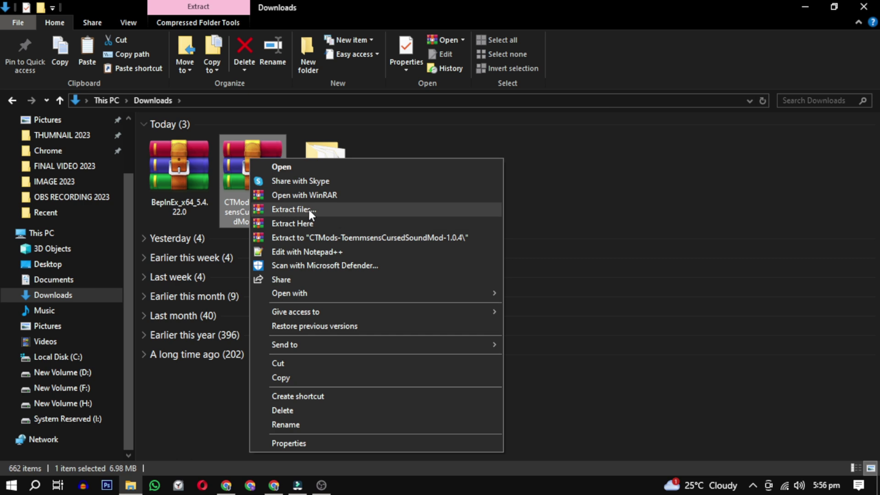
{"action": "left_click", "coordinate": [308, 208]}
{"action": "left_click", "coordinate": [461, 239]}
{"action": "left_click", "coordinate": [501, 281]}
{"action": "left_click", "coordinate": [478, 386]}
Copy all the extracted files inside the temp folder.
{"action": "double_click", "coordinate": [324, 162]}
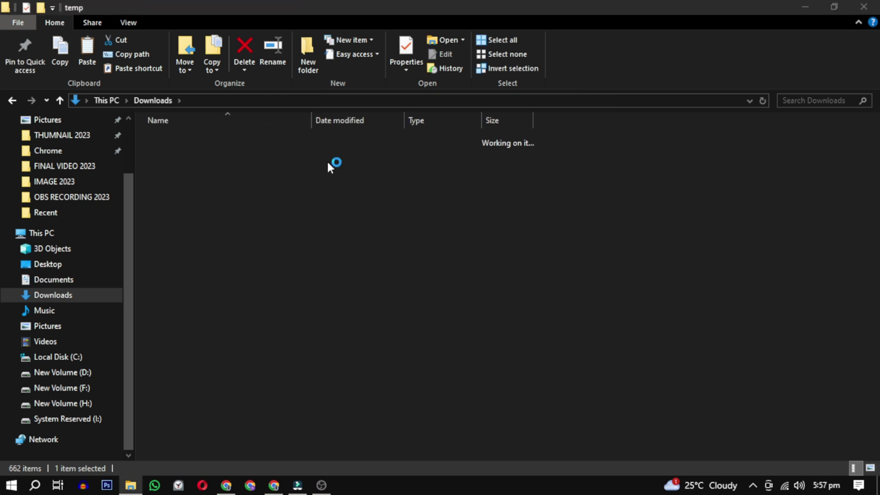
{"action": "key", "text": "ctrl+a"}
{"action": "right_click", "coordinate": [213, 171]}
{"action": "left_click", "coordinate": [262, 335]}
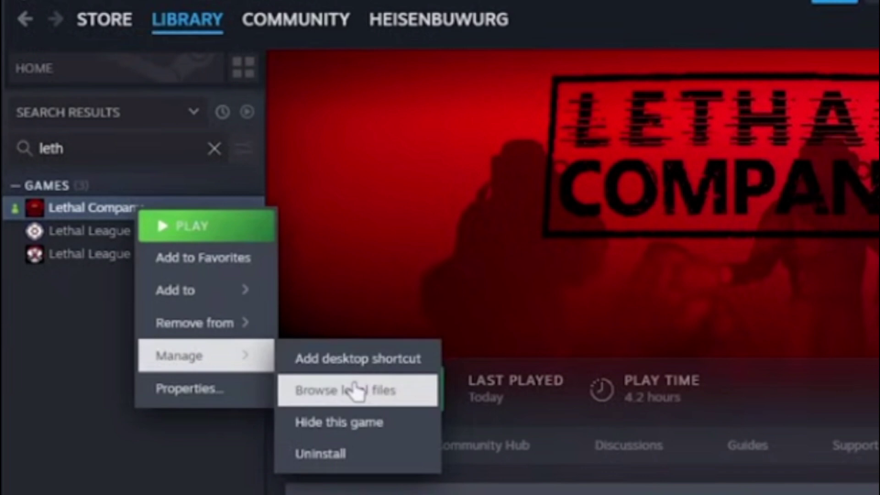
Paste the copied BepInEx and mod files into Lethal Company's local install folder.
{"action": "left_click", "coordinate": [356, 391]}
{"action": "right_click", "coordinate": [269, 361]}
{"action": "left_click", "coordinate": [322, 85]}
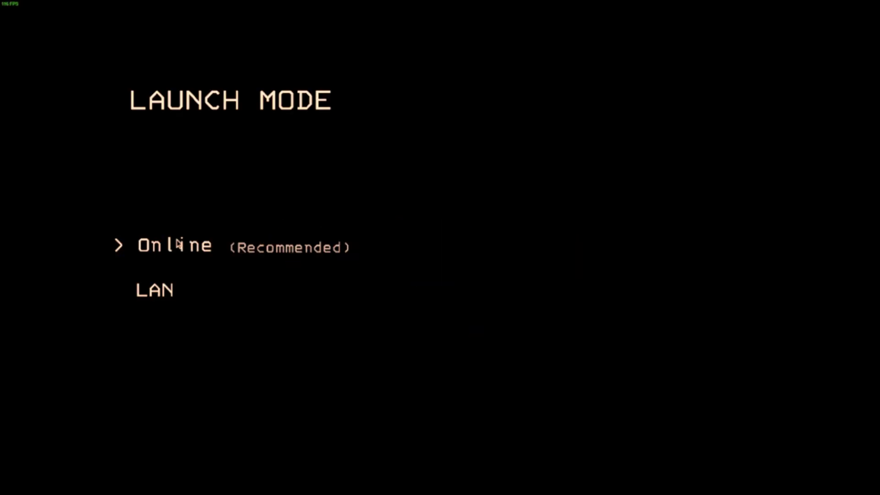
Choose Online (Recommended) launch mode and wait for Lethal Company's modded main menu.
{"action": "left_click", "coordinate": [178, 244]}
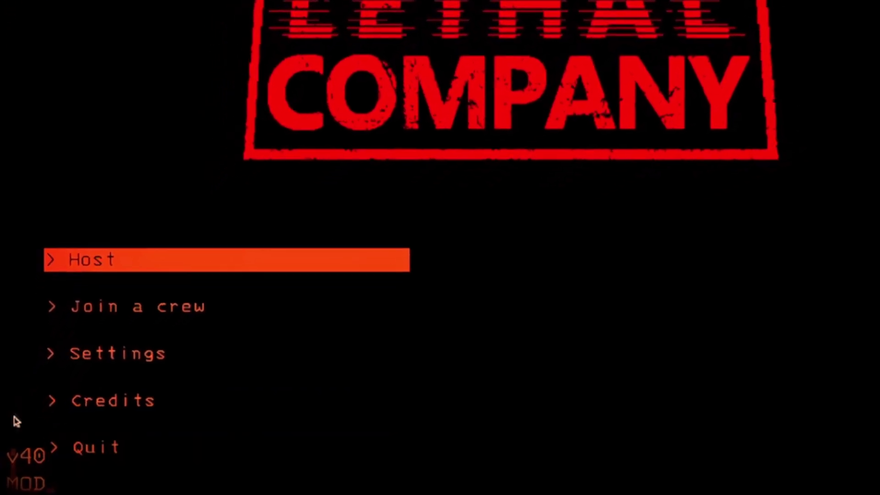